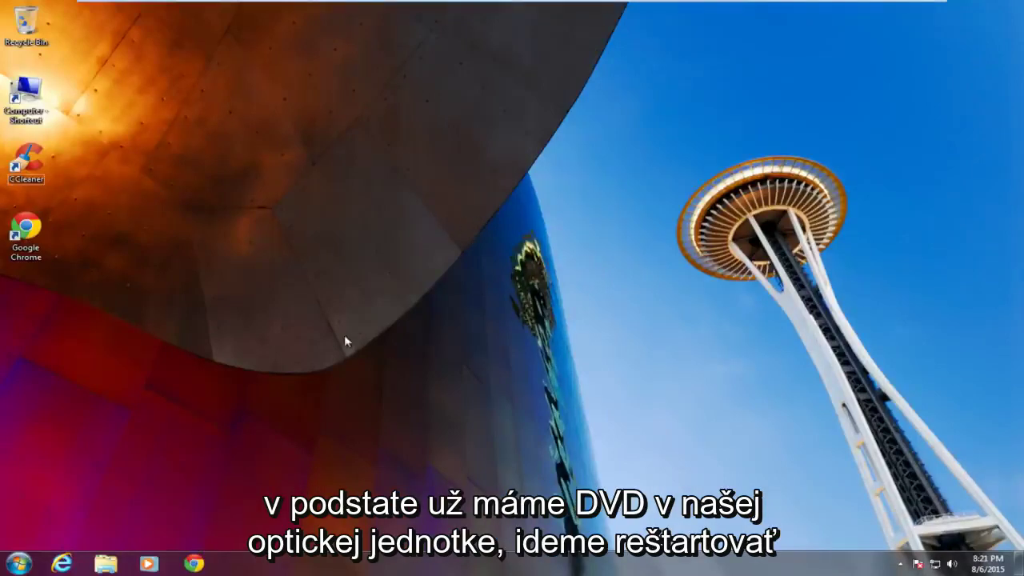
- Restart the PC and boot from the CD-ROM Drive in the BIOS Boot Menu
left_click(18, 564)
left_click(248, 530)
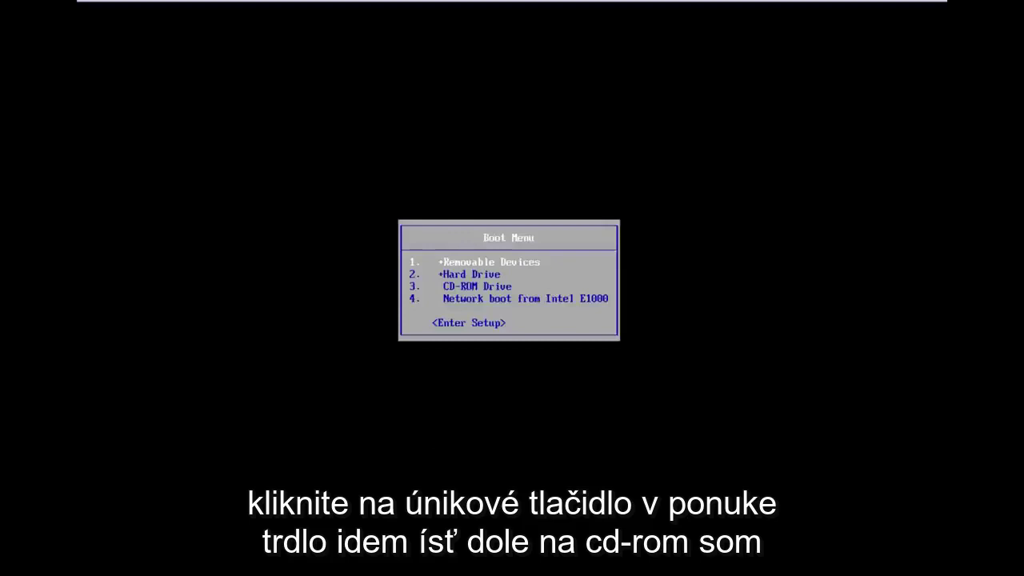
key("Down")
key("Down")
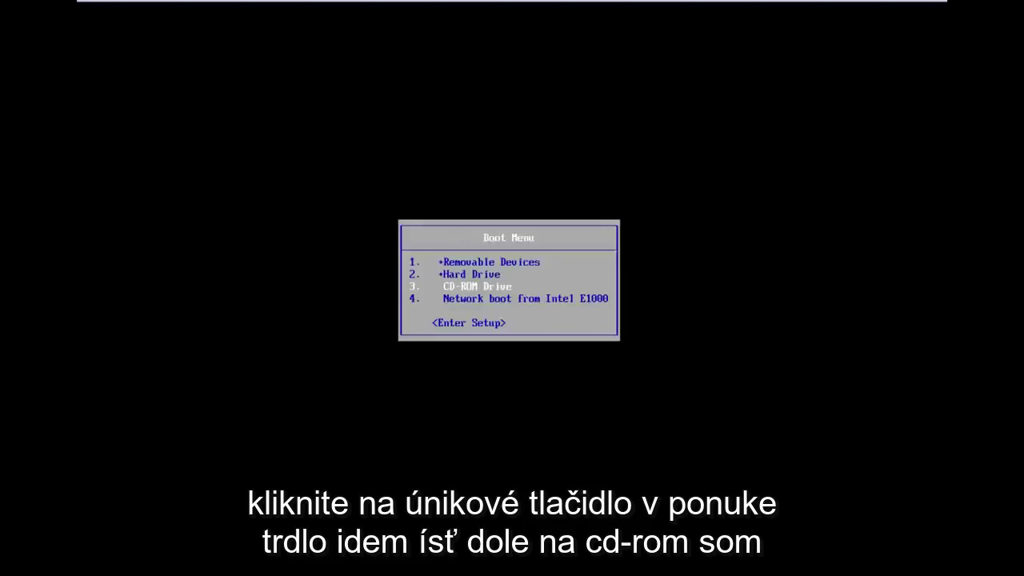
key("Return")
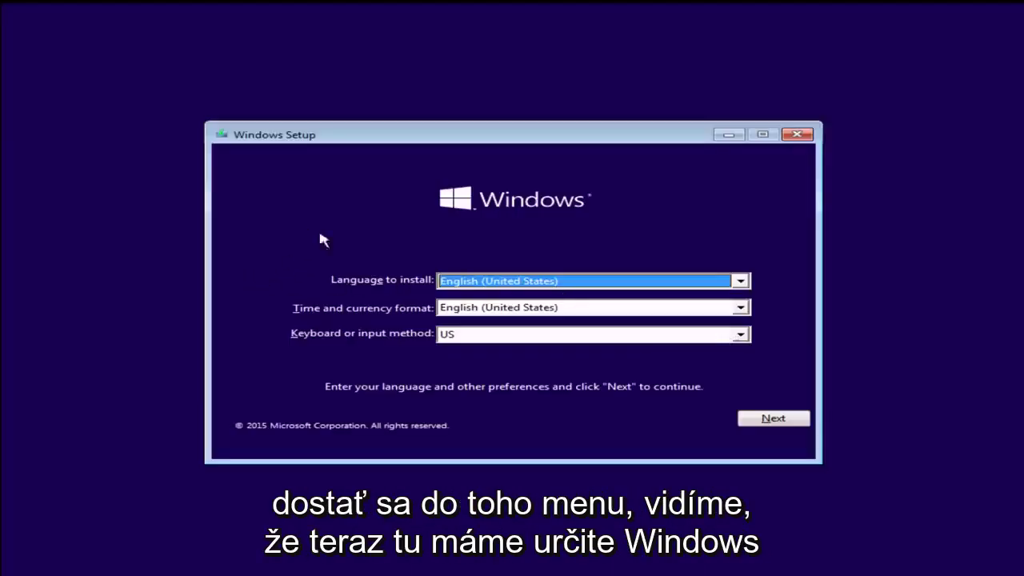
- Keep English (United States) as language and time format with the US keyboard, and continue
left_click(466, 287)
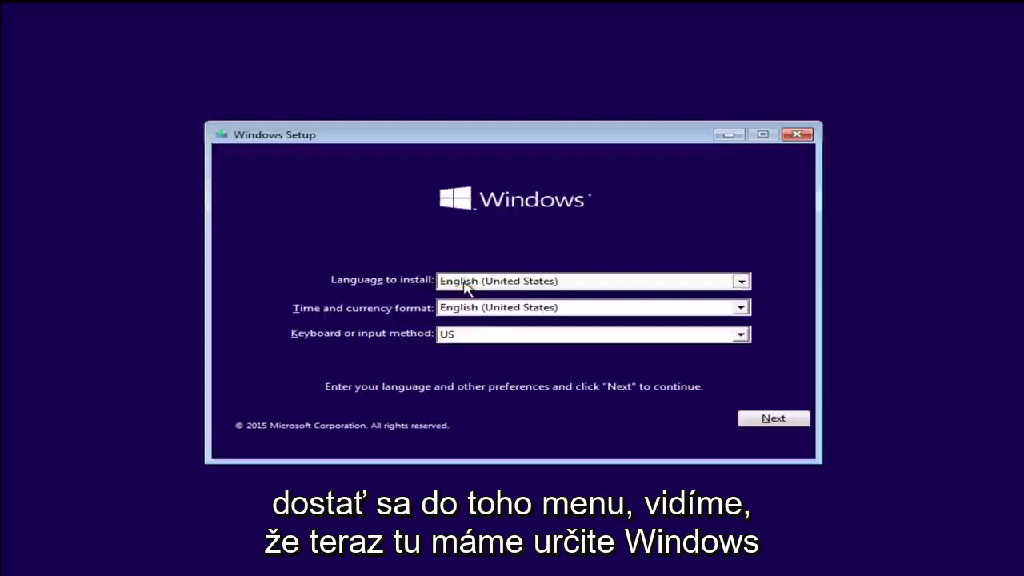
left_click(344, 291)
left_click(453, 312)
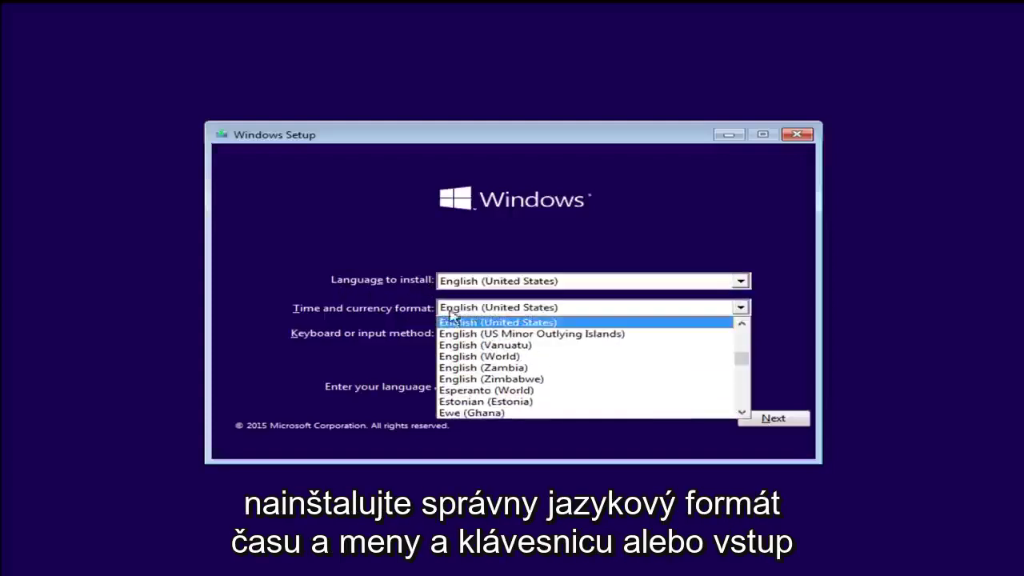
left_click(451, 321)
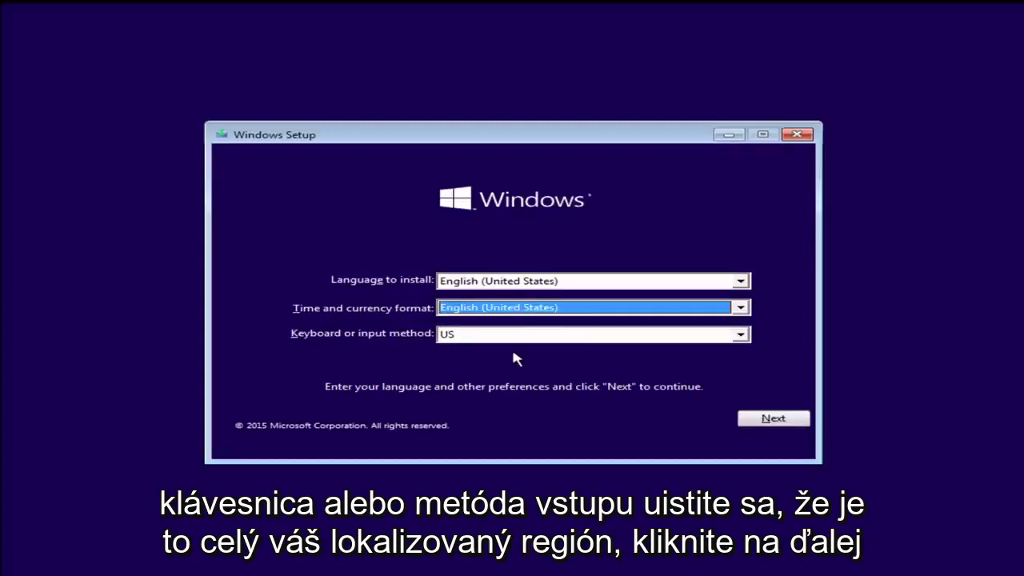
left_click(750, 422)
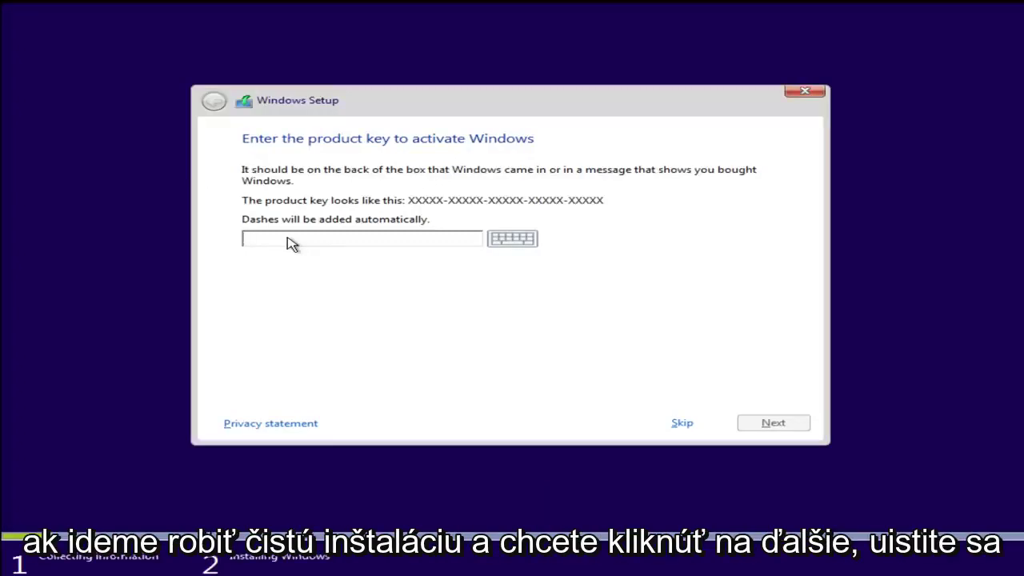
- Paste and submit the product key, then accept the license terms and continue
key("ctrl+v")
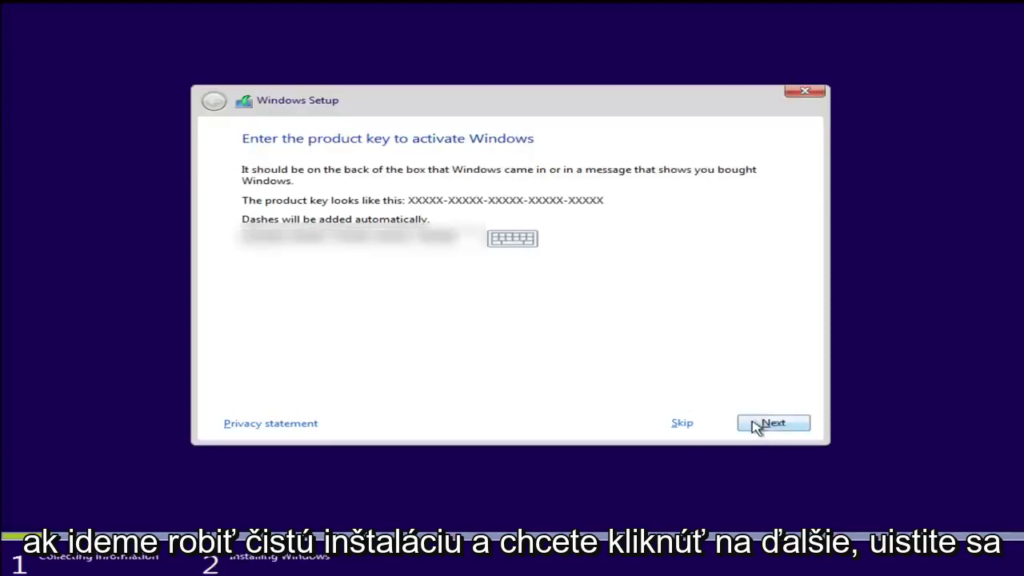
left_click(759, 423)
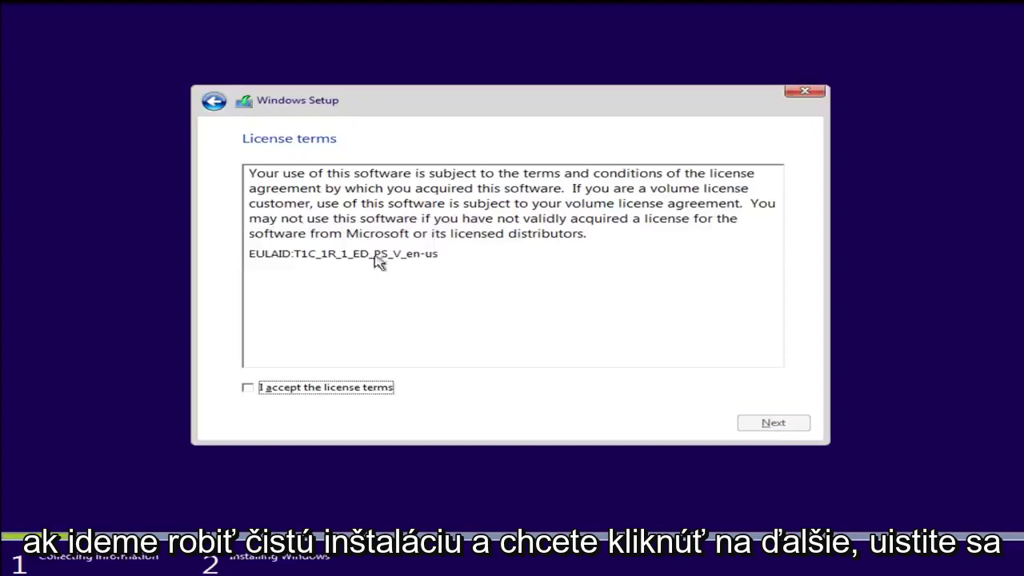
left_click(248, 387)
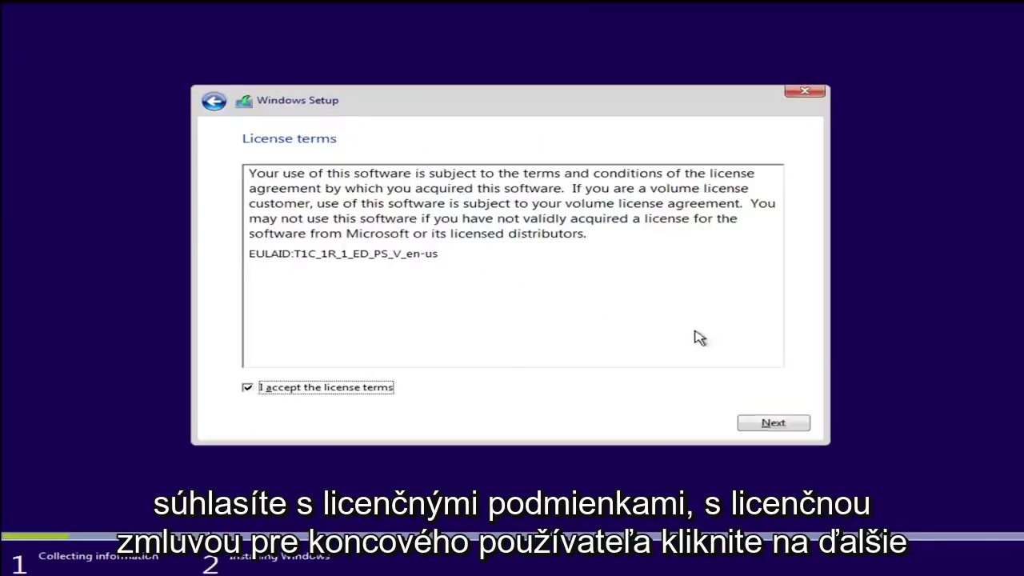
left_click(760, 426)
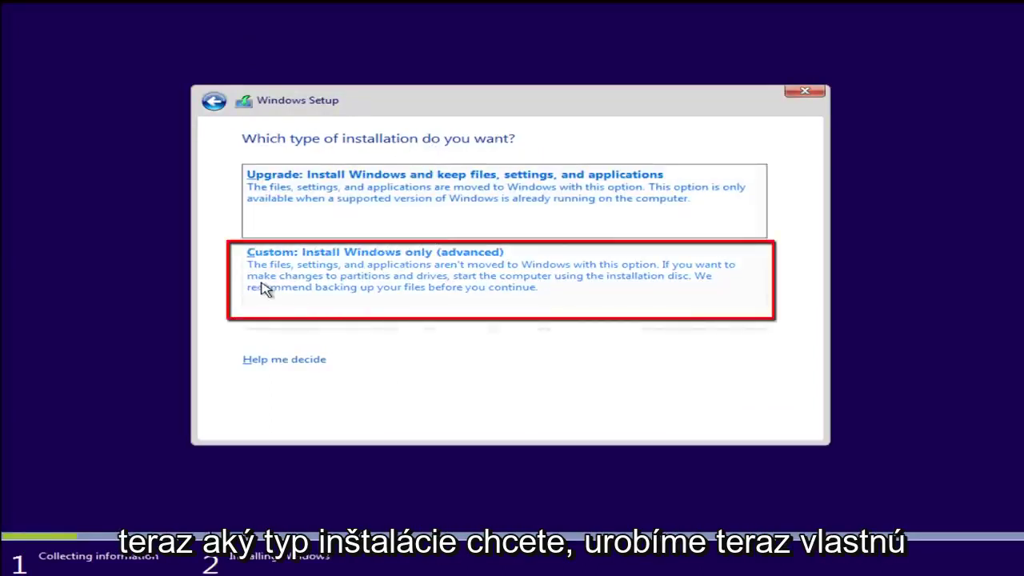
- Choose the Custom install onto Drive 0 Partition 1 and accept the Windows.old warning
left_click(334, 280)
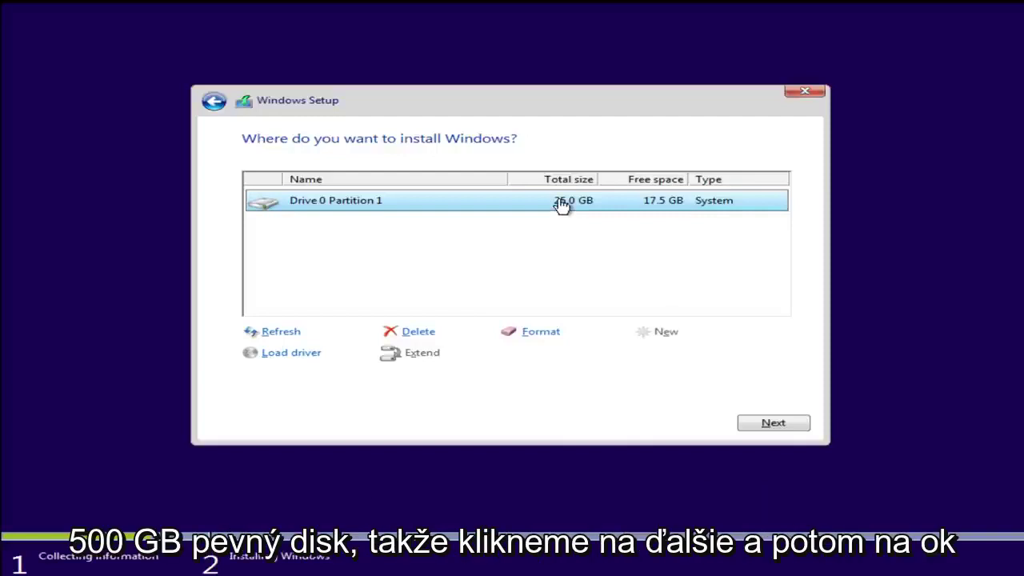
left_click(788, 426)
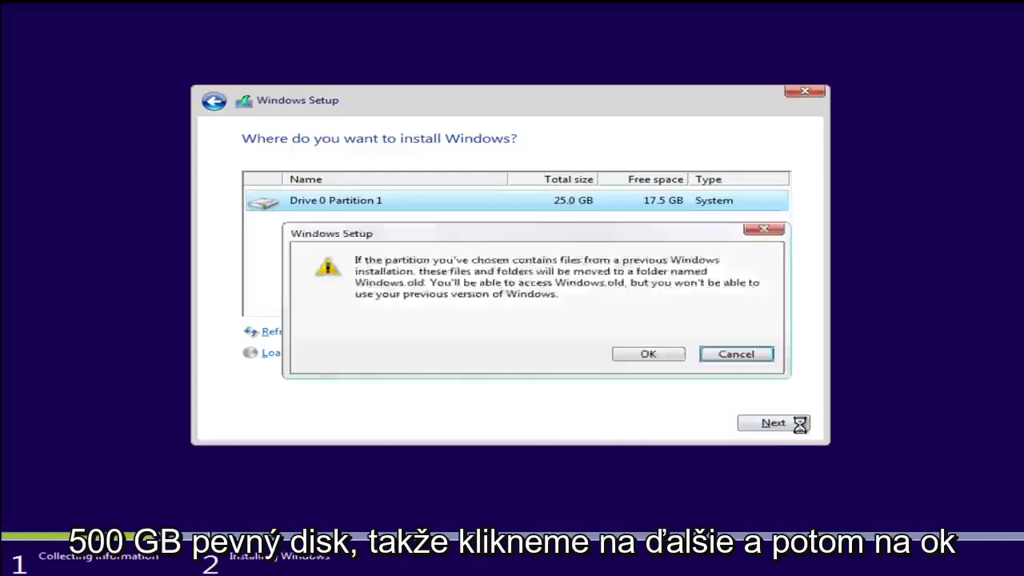
left_click(652, 356)
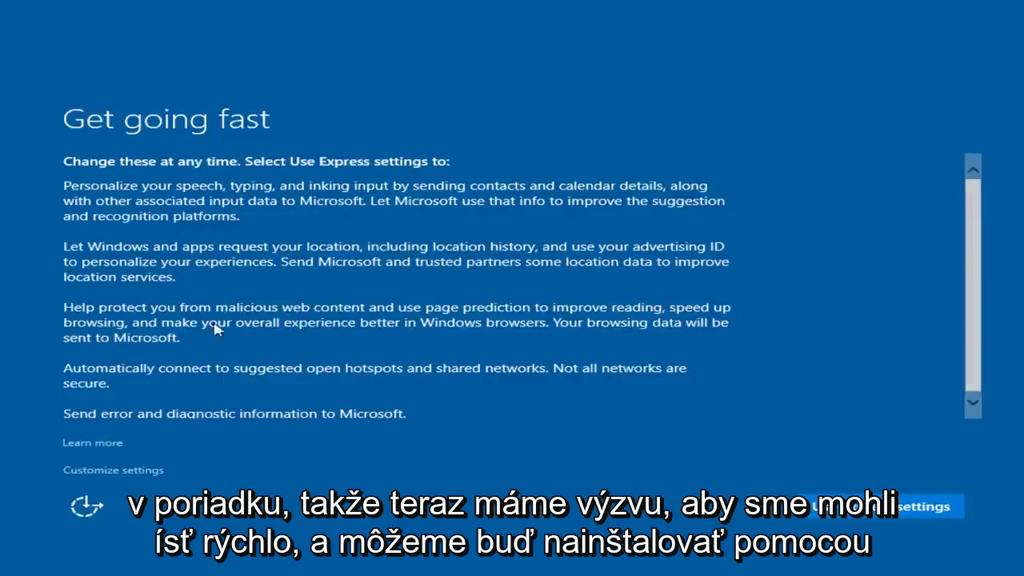
- Review the Get going fast privacy page and choose Use Express settings
scroll(979, 264, "down", 1)
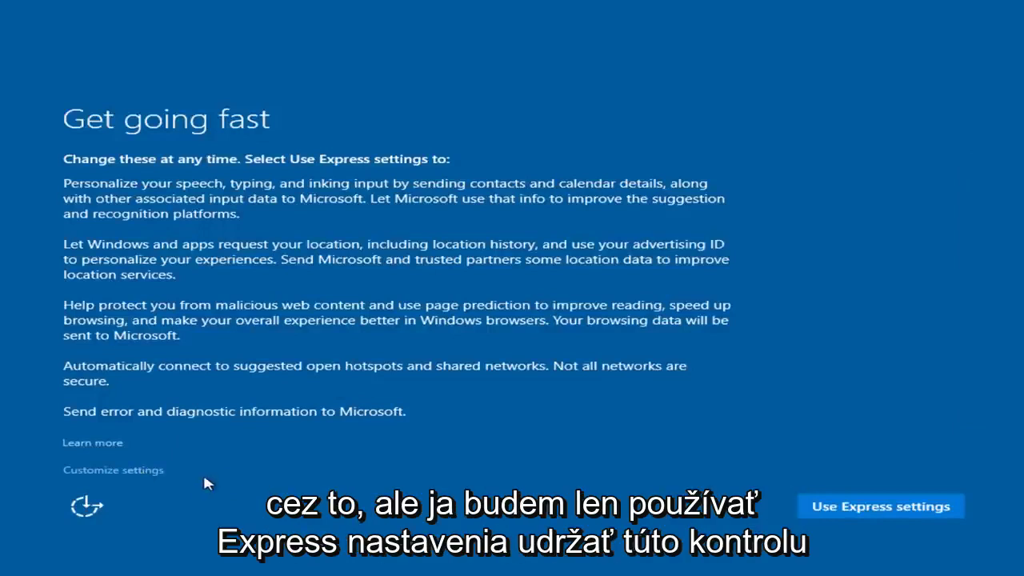
left_click(850, 510)
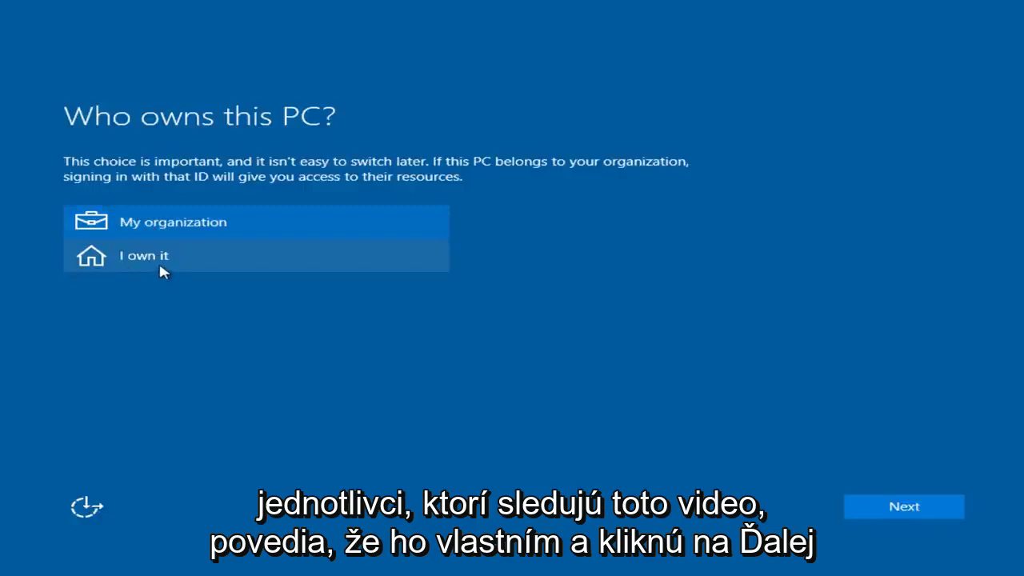
- Mark the PC as 'I own it' and skip the Microsoft account sign-in
left_click(154, 261)
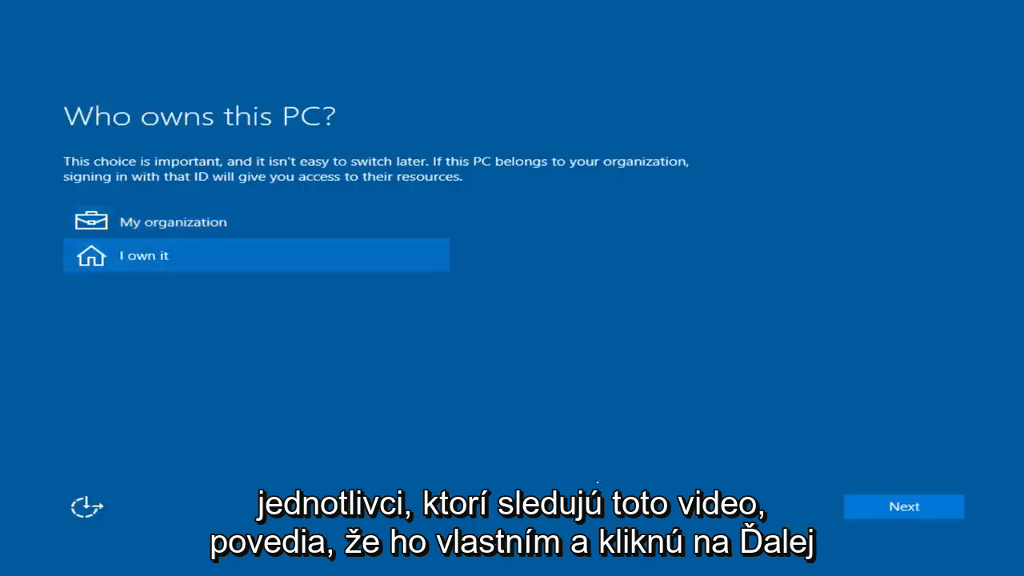
left_click(893, 509)
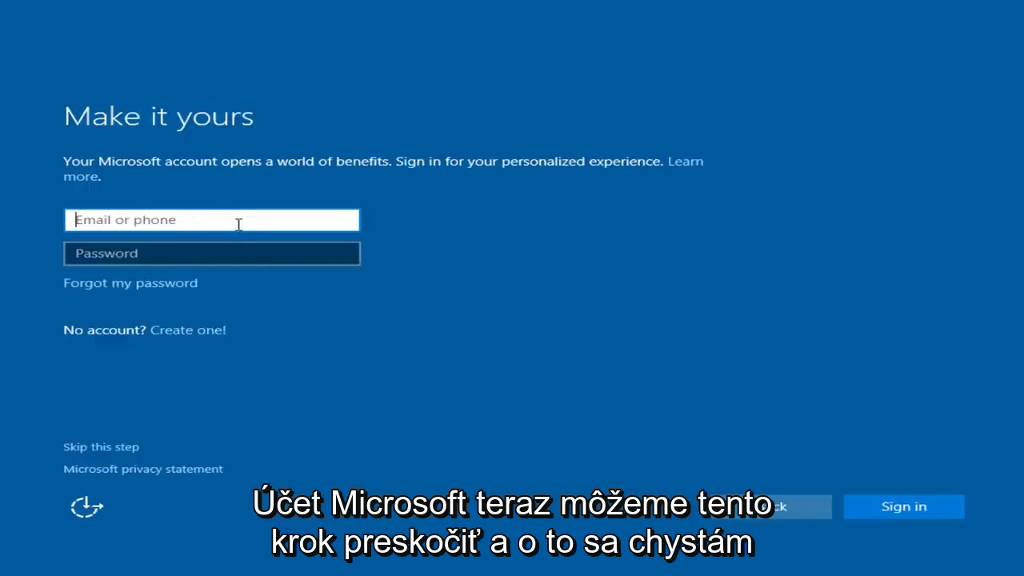
left_click(101, 449)
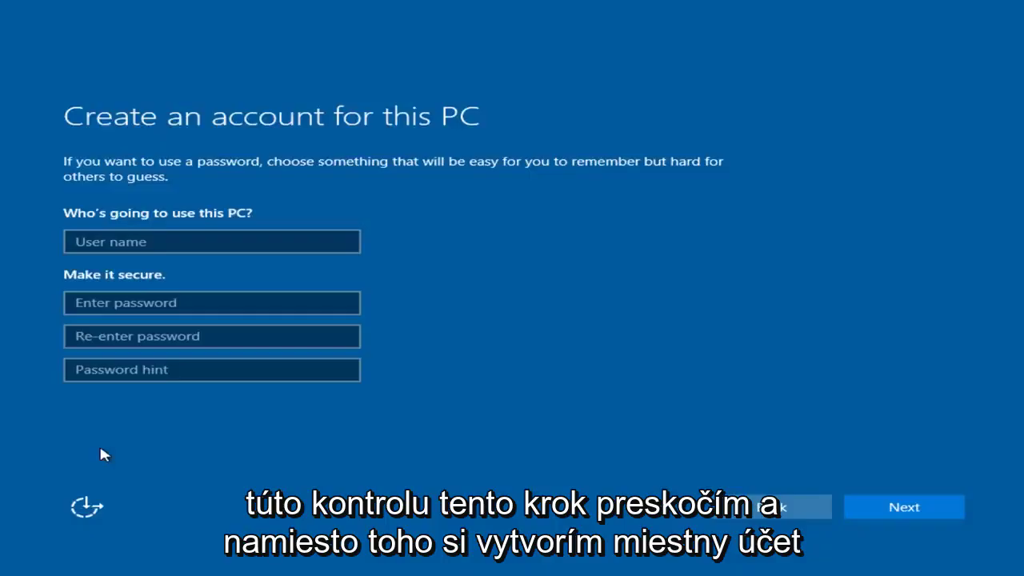
- Create local user TestMachine with a password, its confirmation and a password hint
left_click(153, 238)
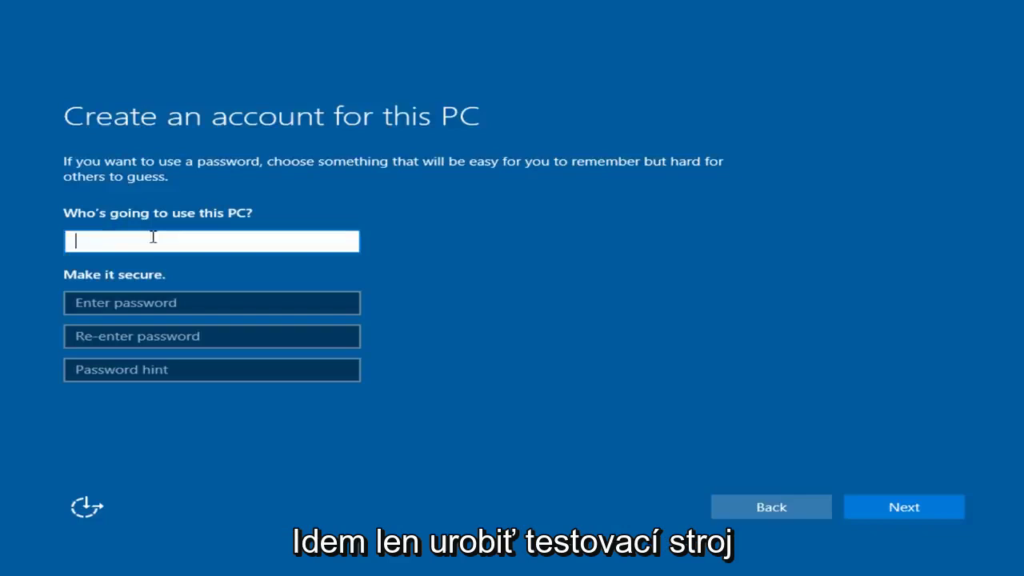
type("TestMachine")
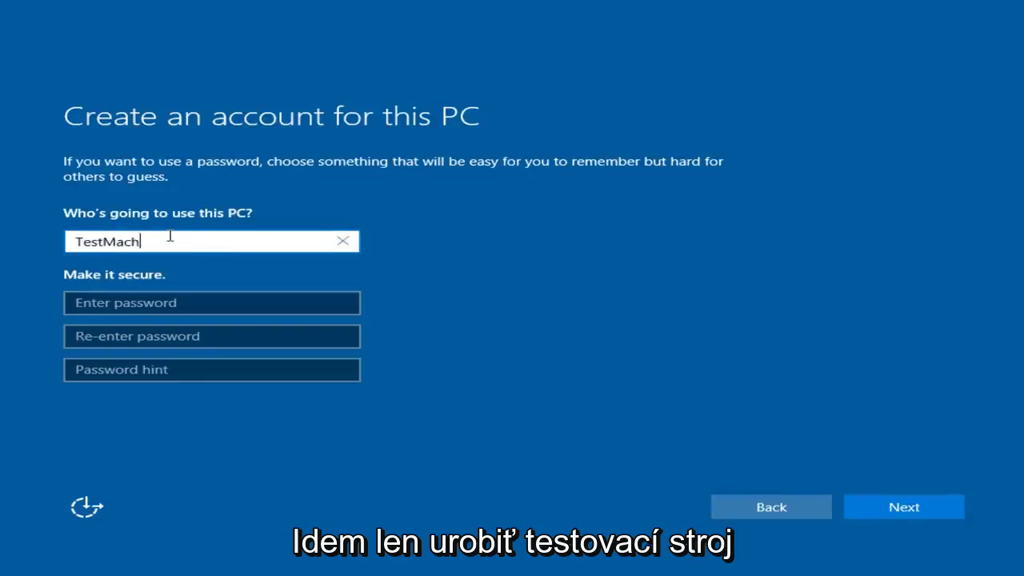
left_click(168, 300)
type("Password12")
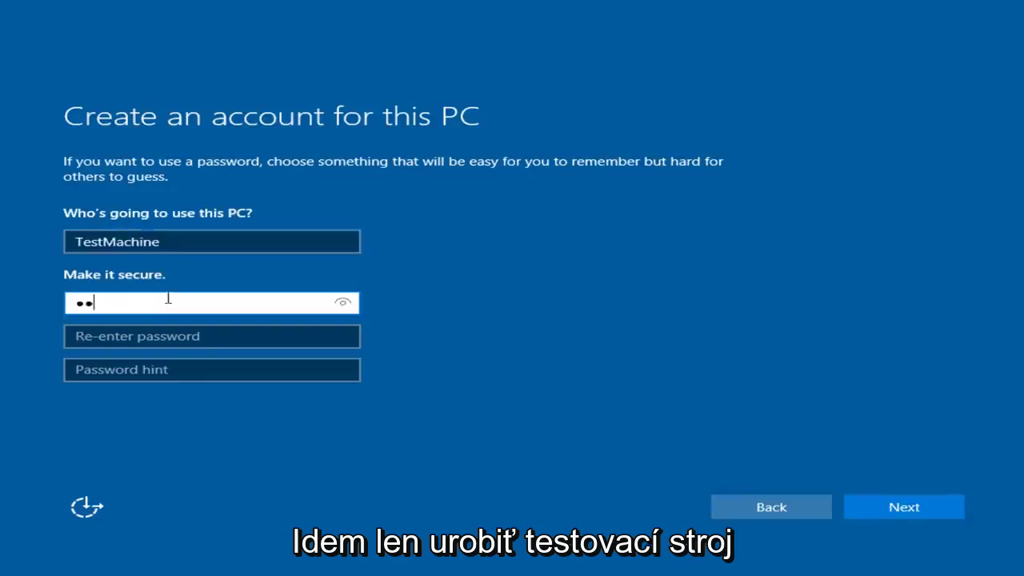
left_click(149, 329)
type("Password12")
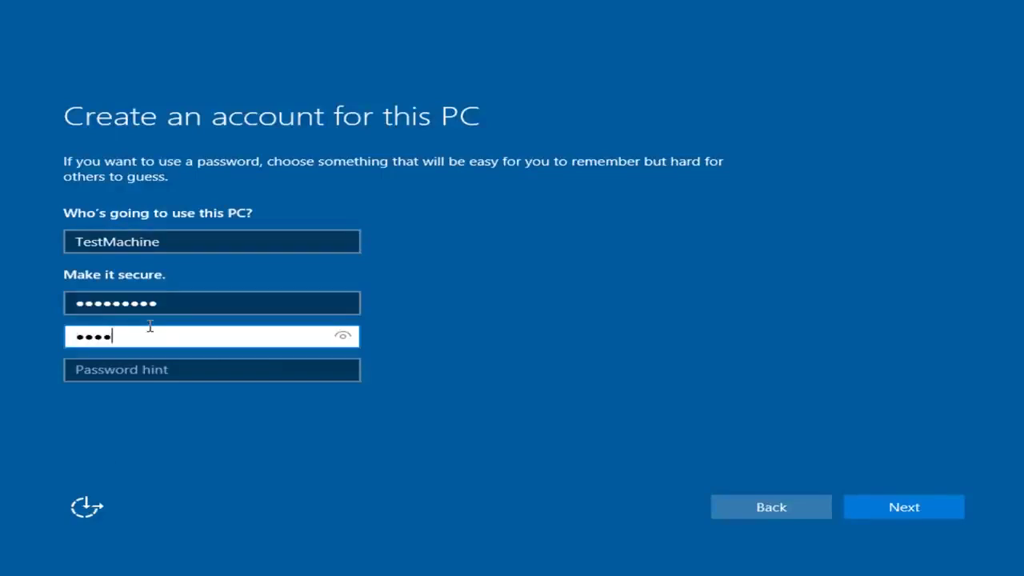
left_click(121, 373)
type("sasdfrtdfggdf")
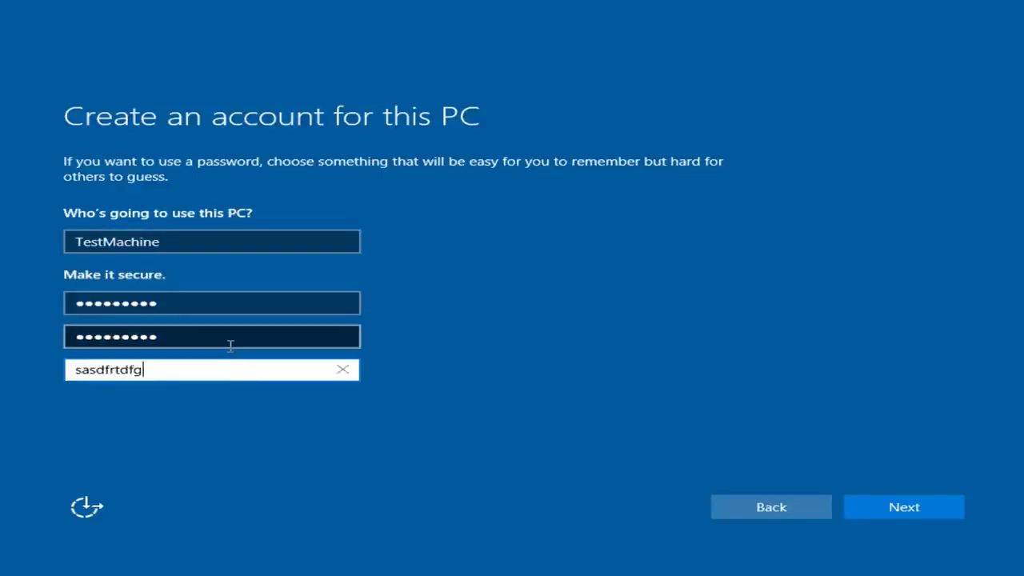
left_click(932, 511)
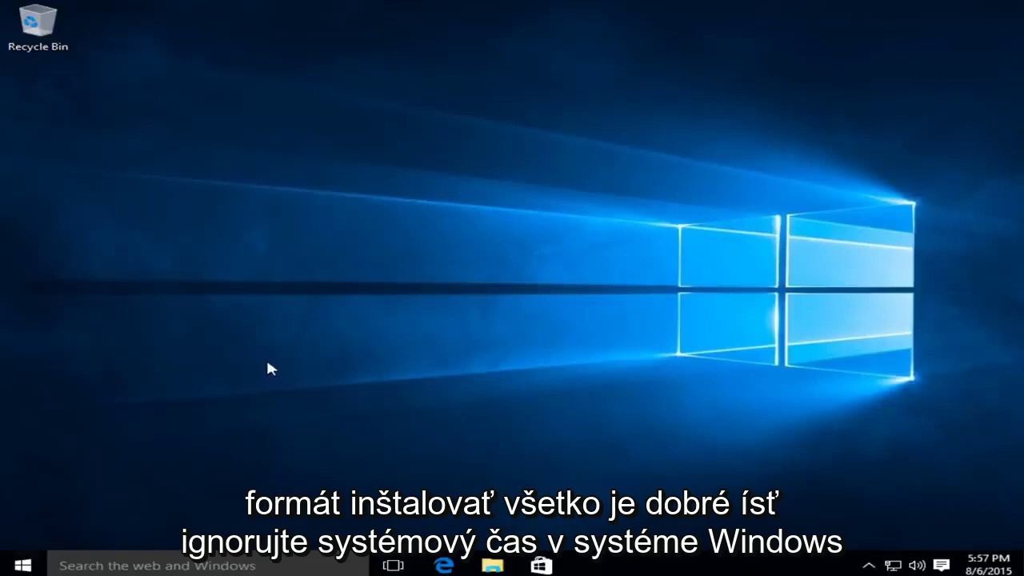
- Open the Start menu from the taskbar to show Most used apps and live tiles
left_click(24, 565)
left_click(24, 566)
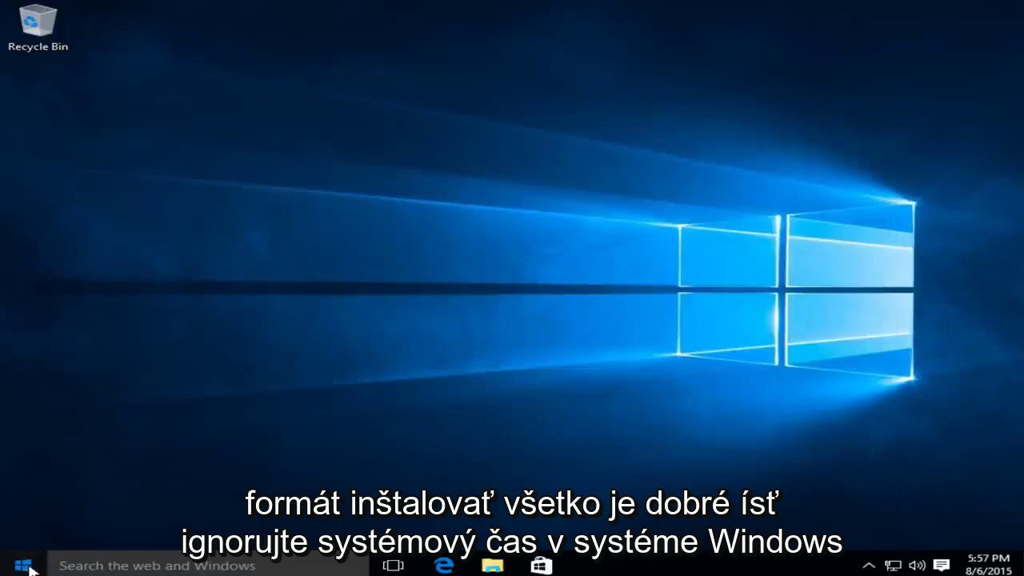
left_click(24, 566)
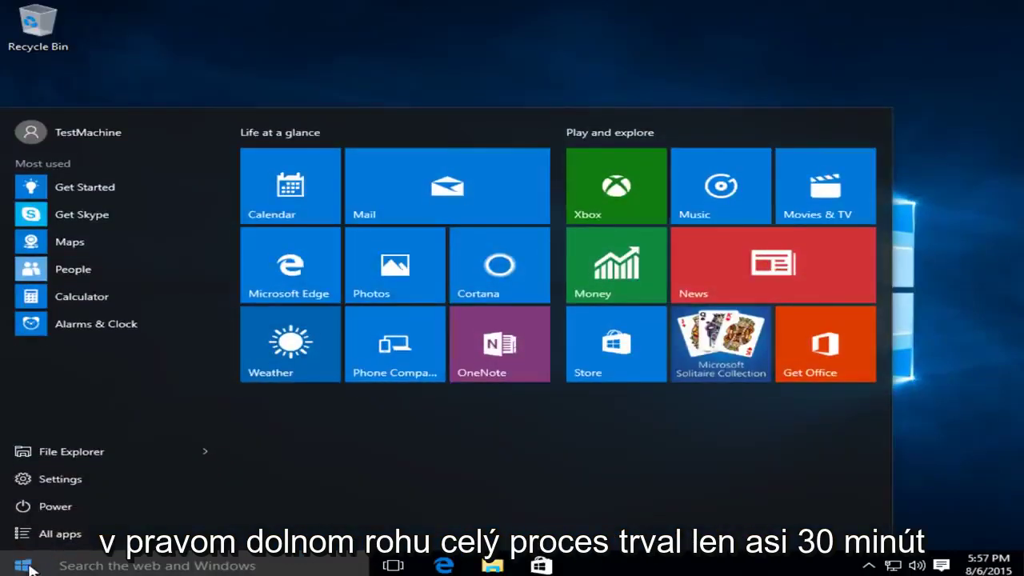